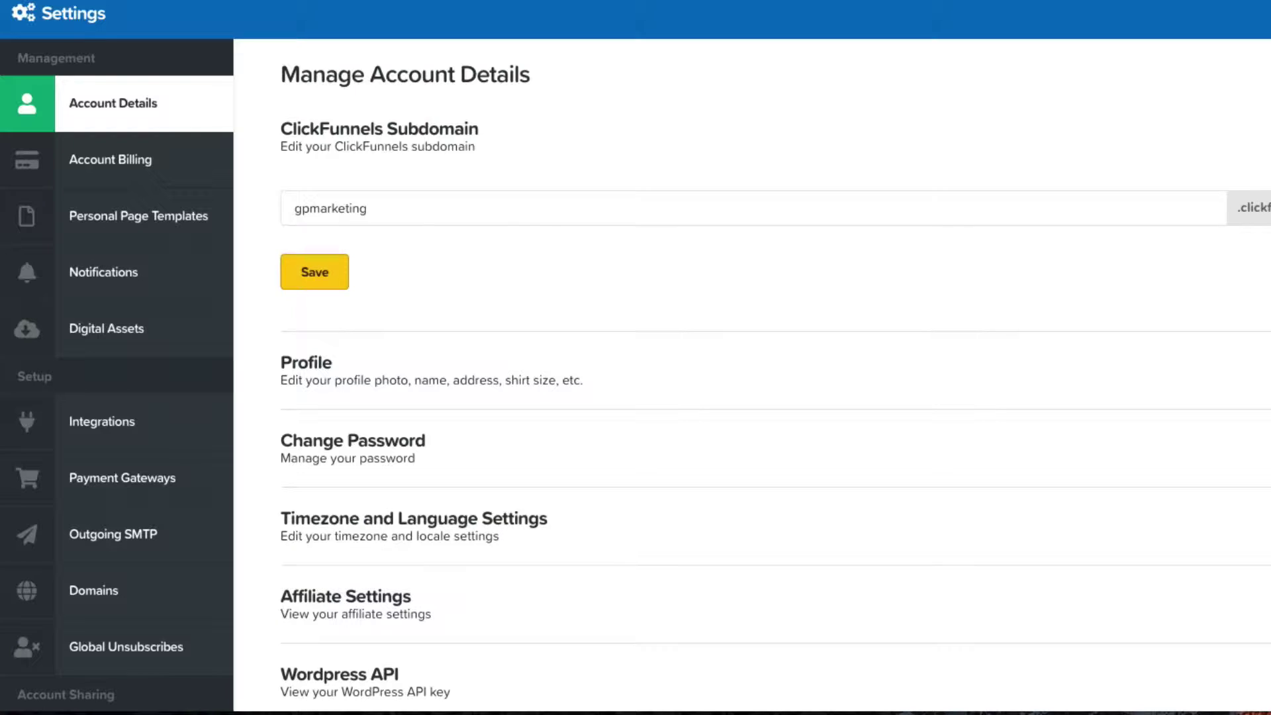
Scroll the Account Details settings to the Available Beta Features list with its status toggles
scroll(744, 336, down, 4)
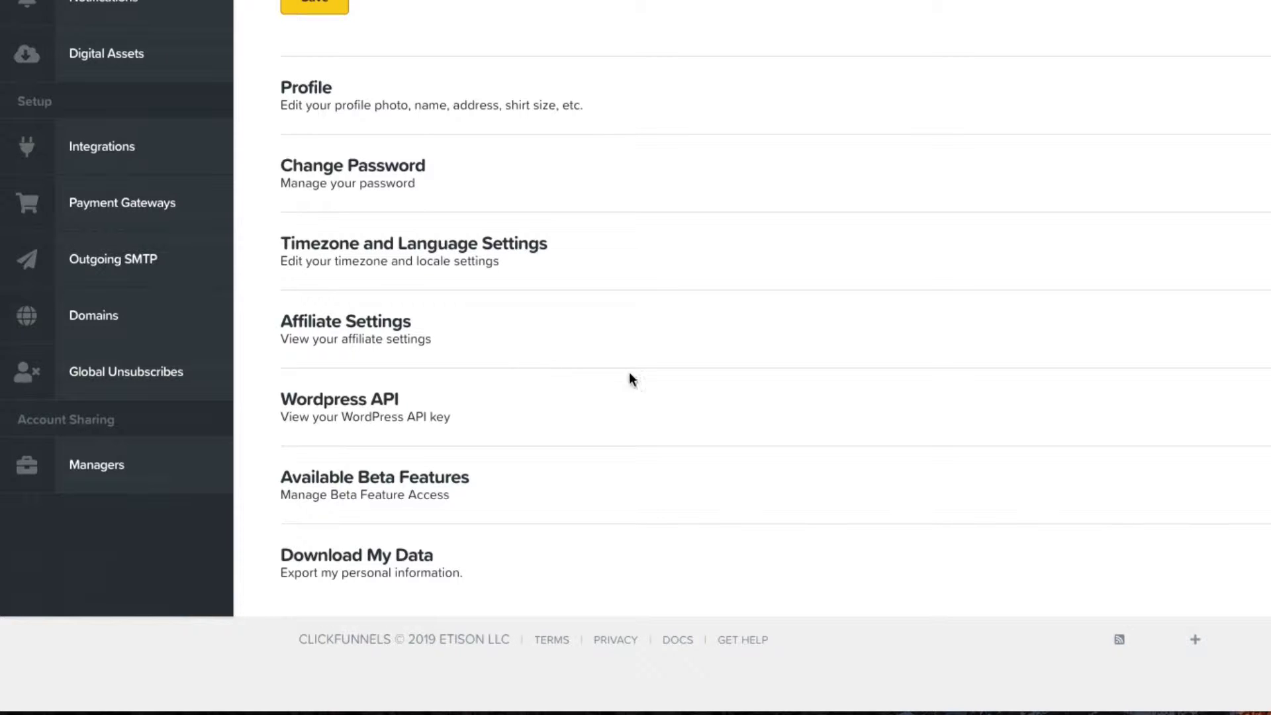
scroll(1055, 327, up, 3)
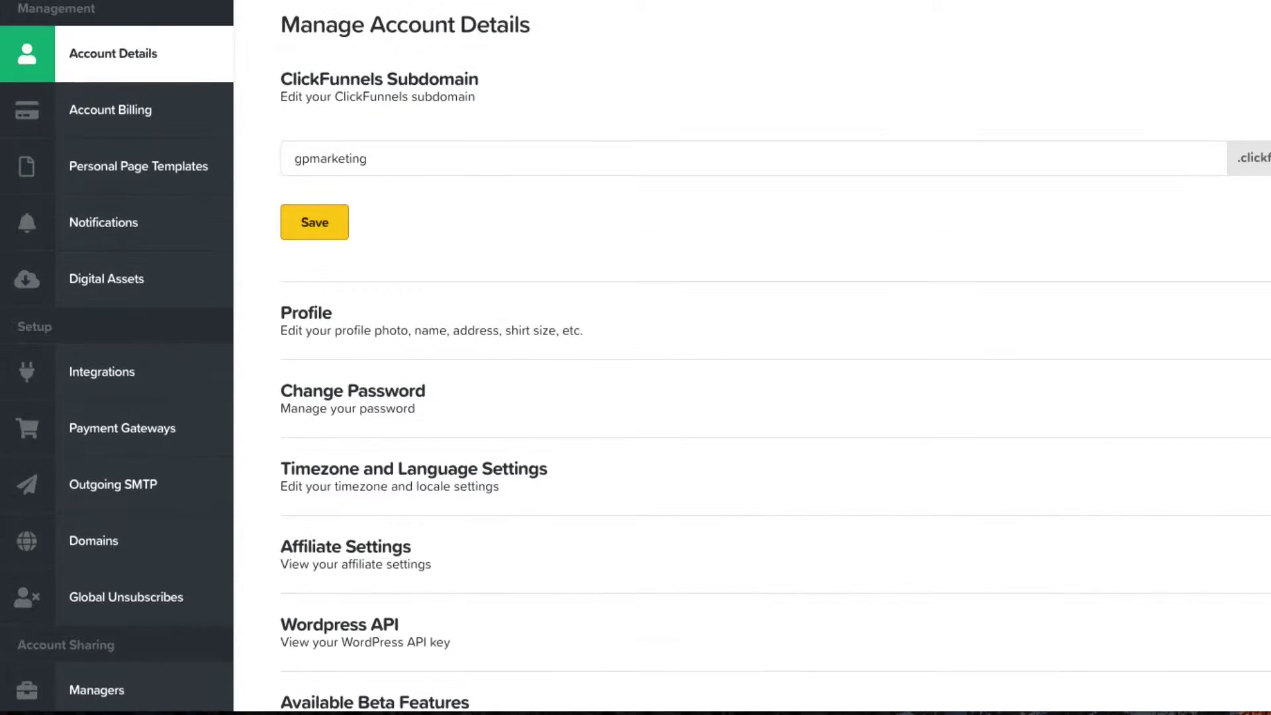
scroll(1065, 252, up, 2)
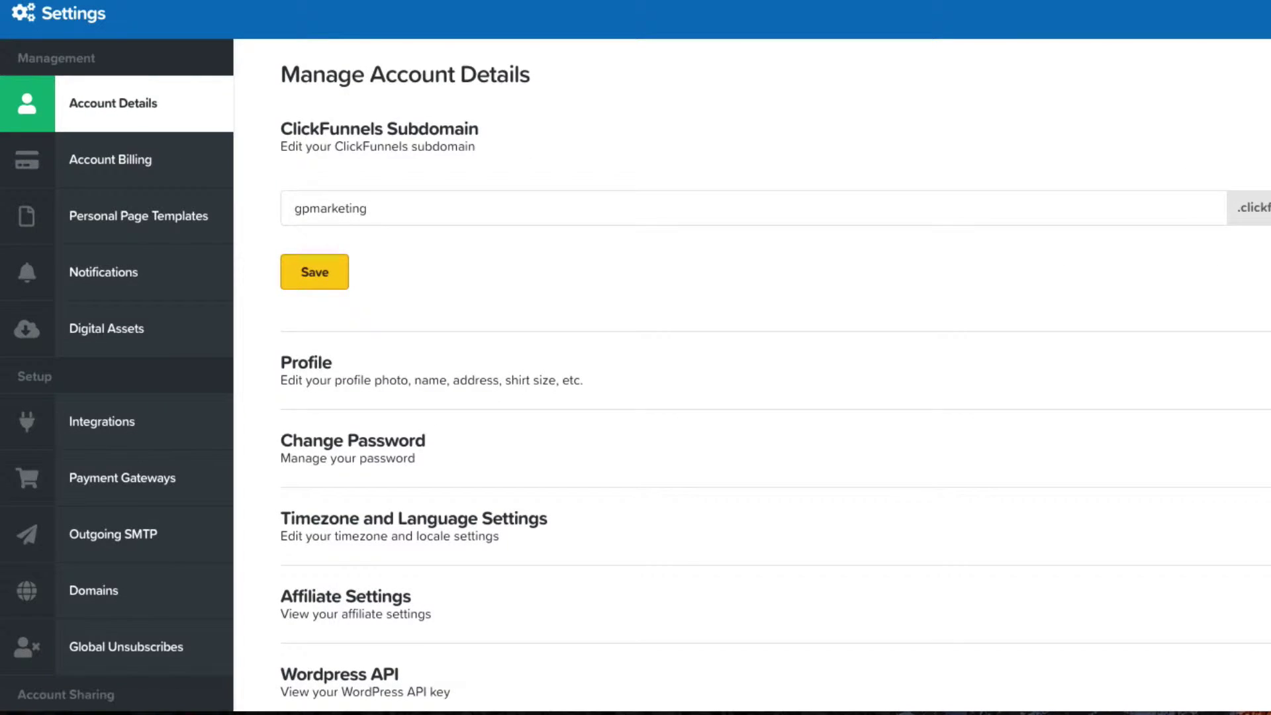
scroll(510, 507, down, 5)
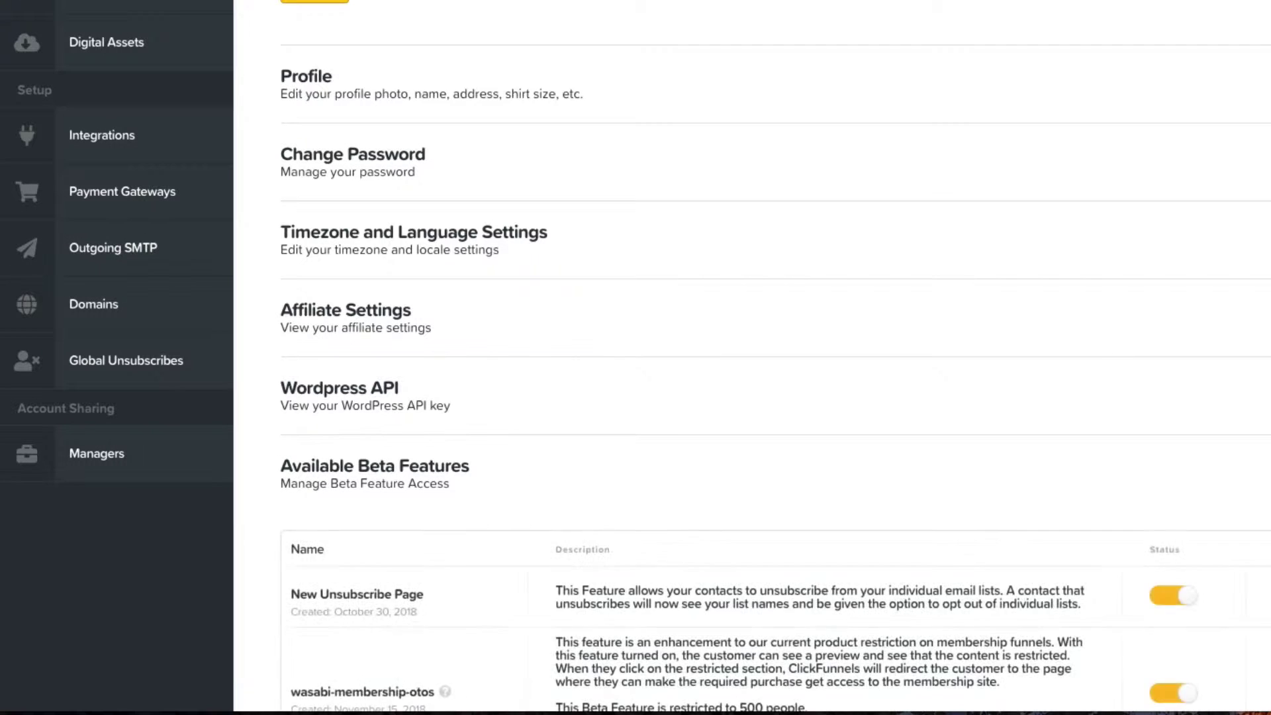
Find can-send-fuf-to-only-new-contacts and highlight its new-contacts-only versus all-contacts queueing explanation
scroll(1126, 442, down, 10)
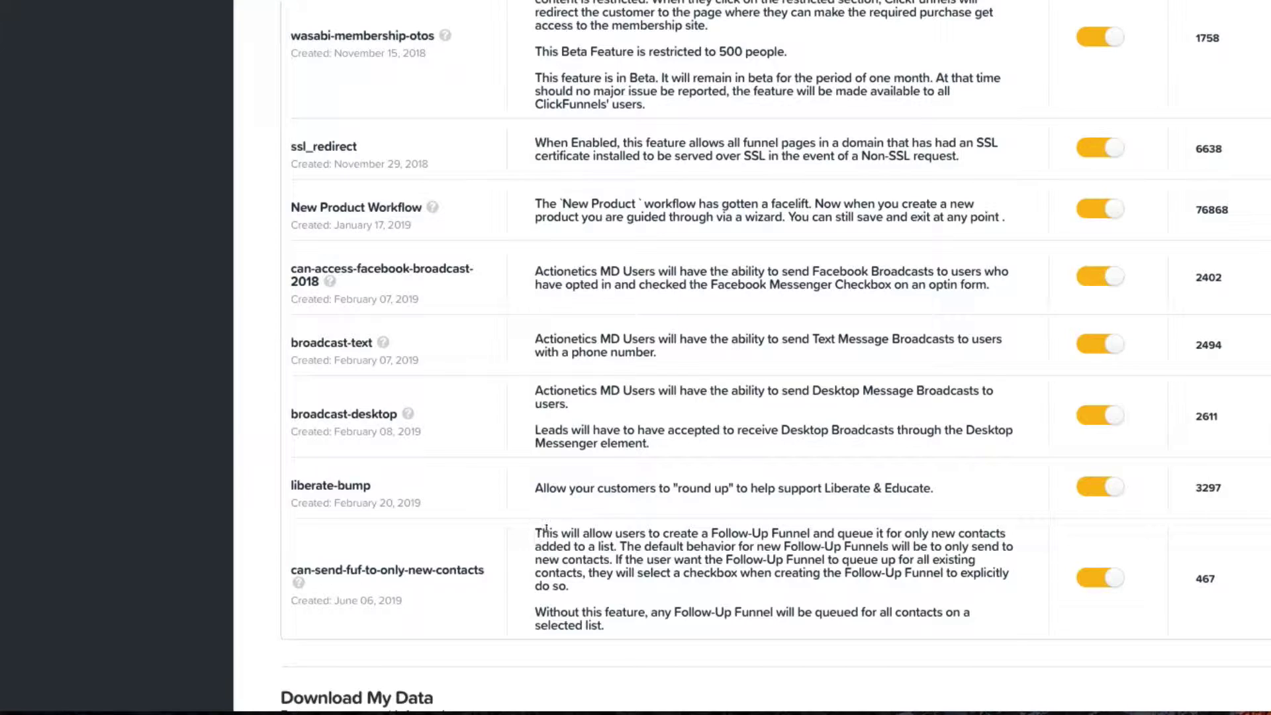
drag(584, 528, 894, 529)
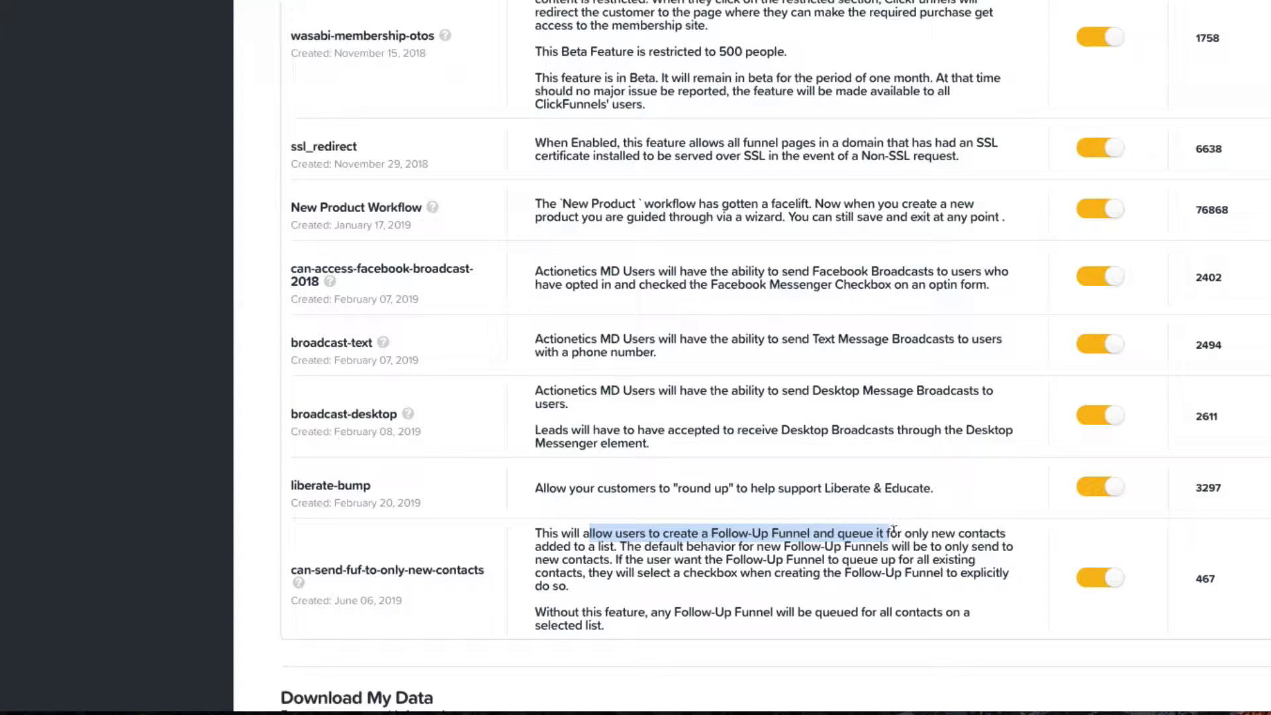
click(771, 558)
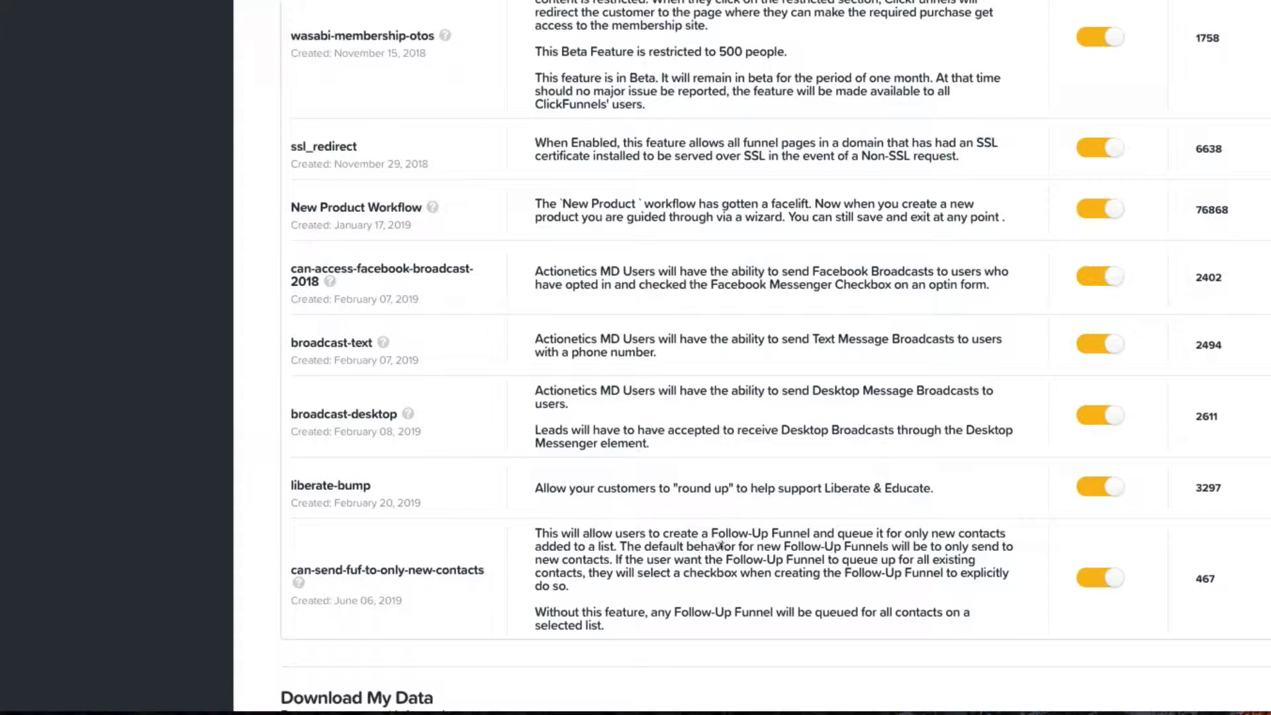
drag(725, 558, 920, 545)
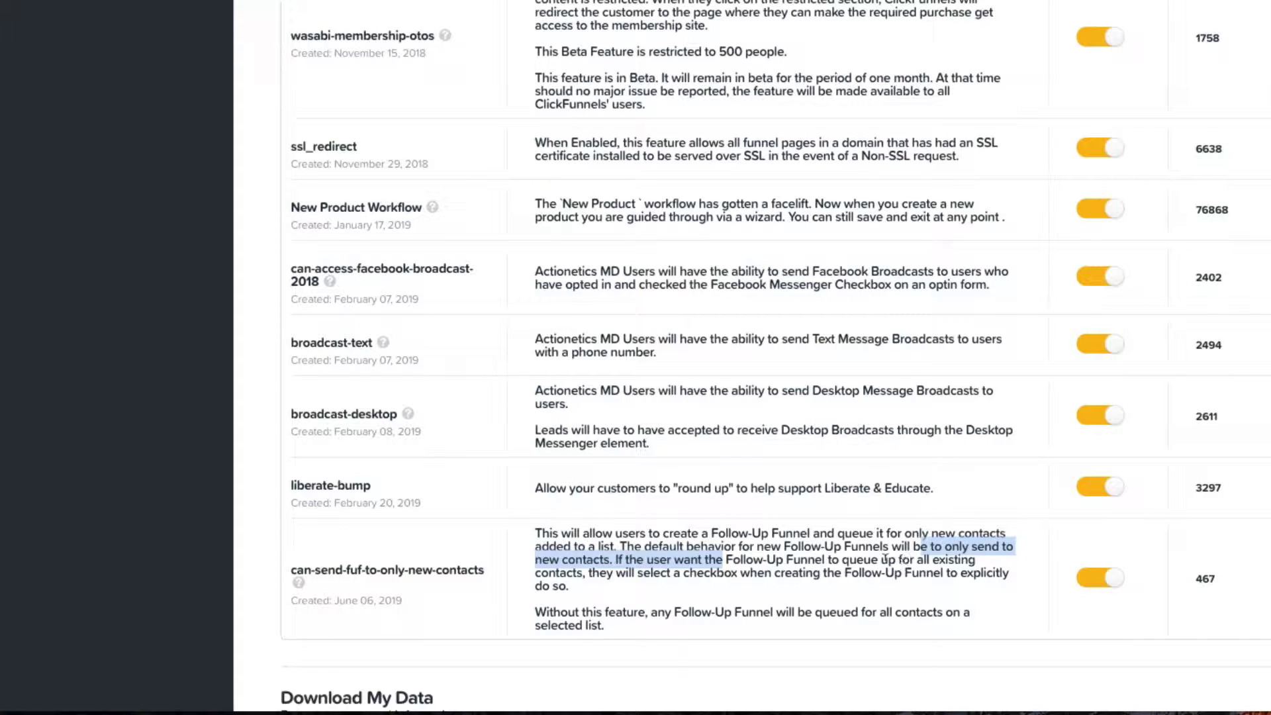
drag(720, 560, 875, 556)
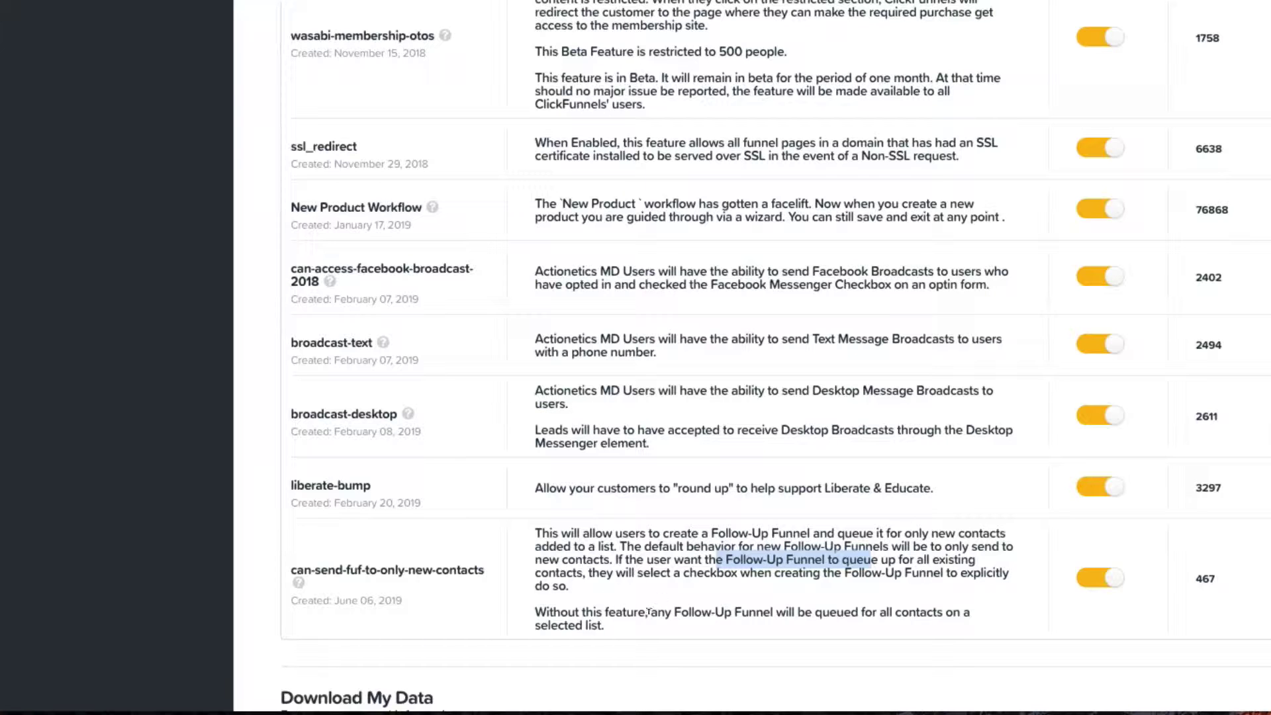
drag(605, 625, 848, 610)
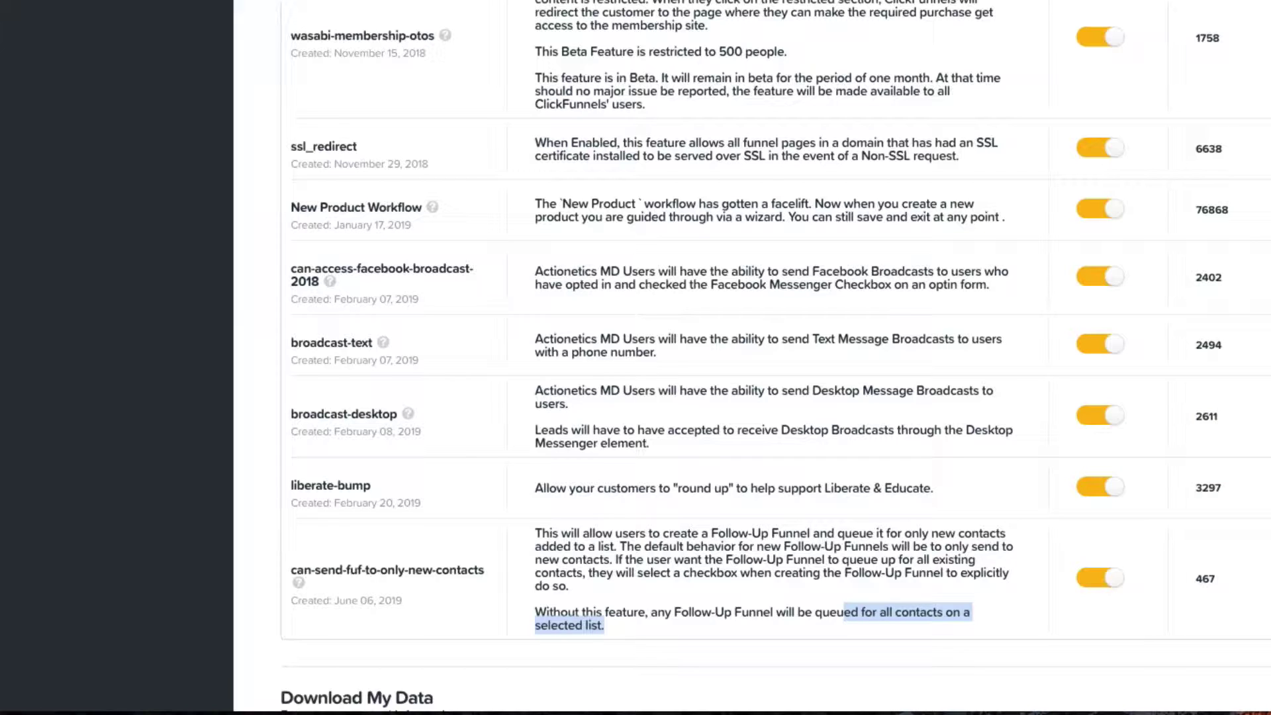
Confirm the can-send-fuf-to-only-new-contacts toggle is on and highlight its 467 spots left
scroll(1180, 493, up, 1)
scroll(1172, 486, up, 3)
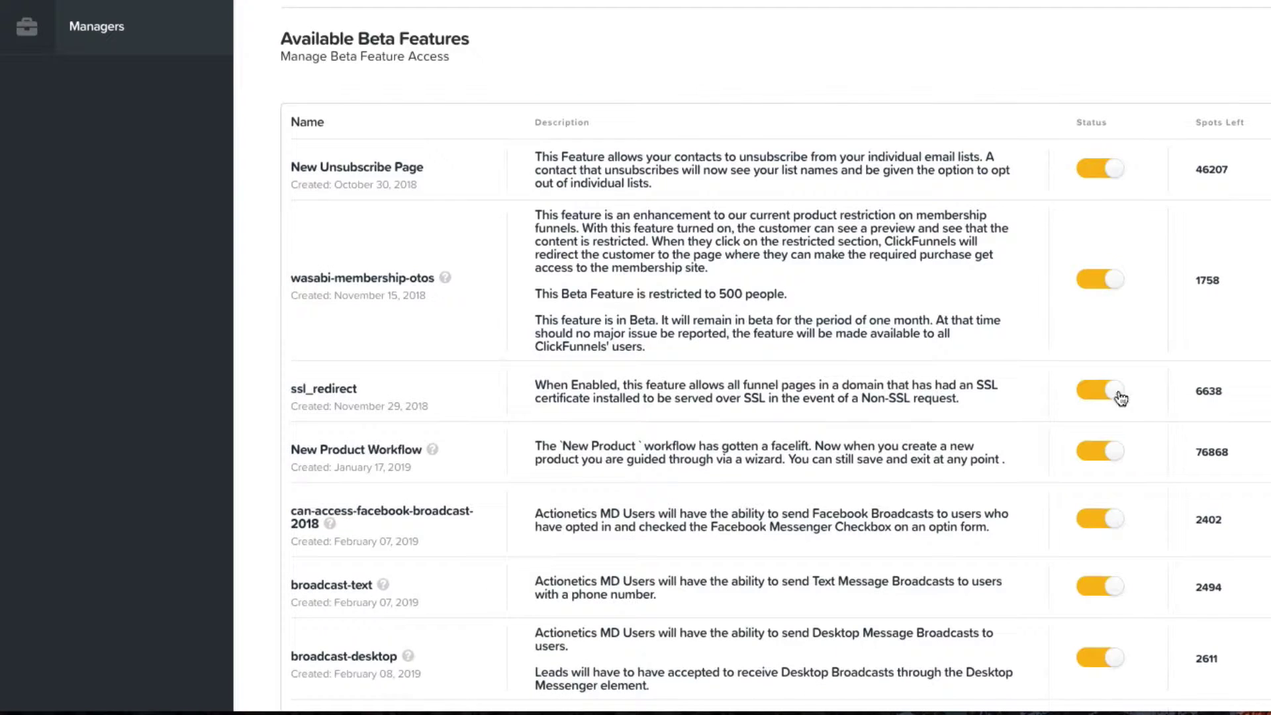
scroll(854, 333, down, 1)
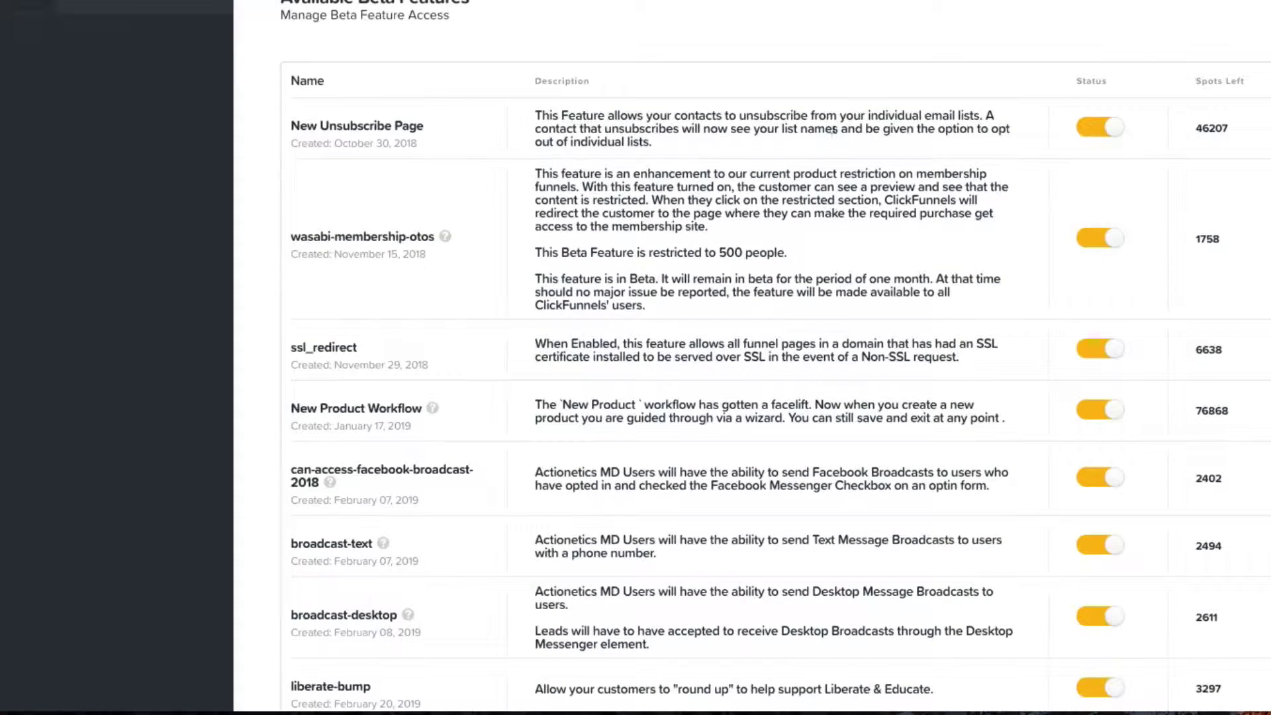
scroll(676, 302, down, 5)
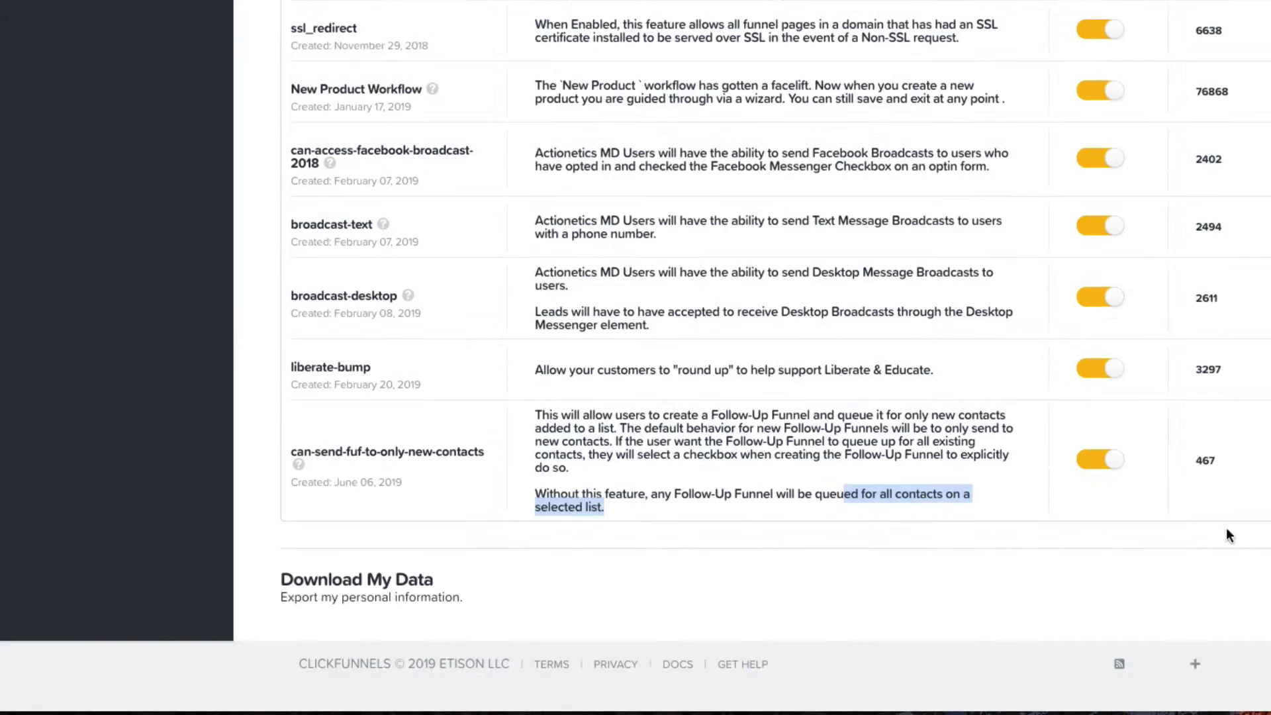
scroll(1149, 316, up, 5)
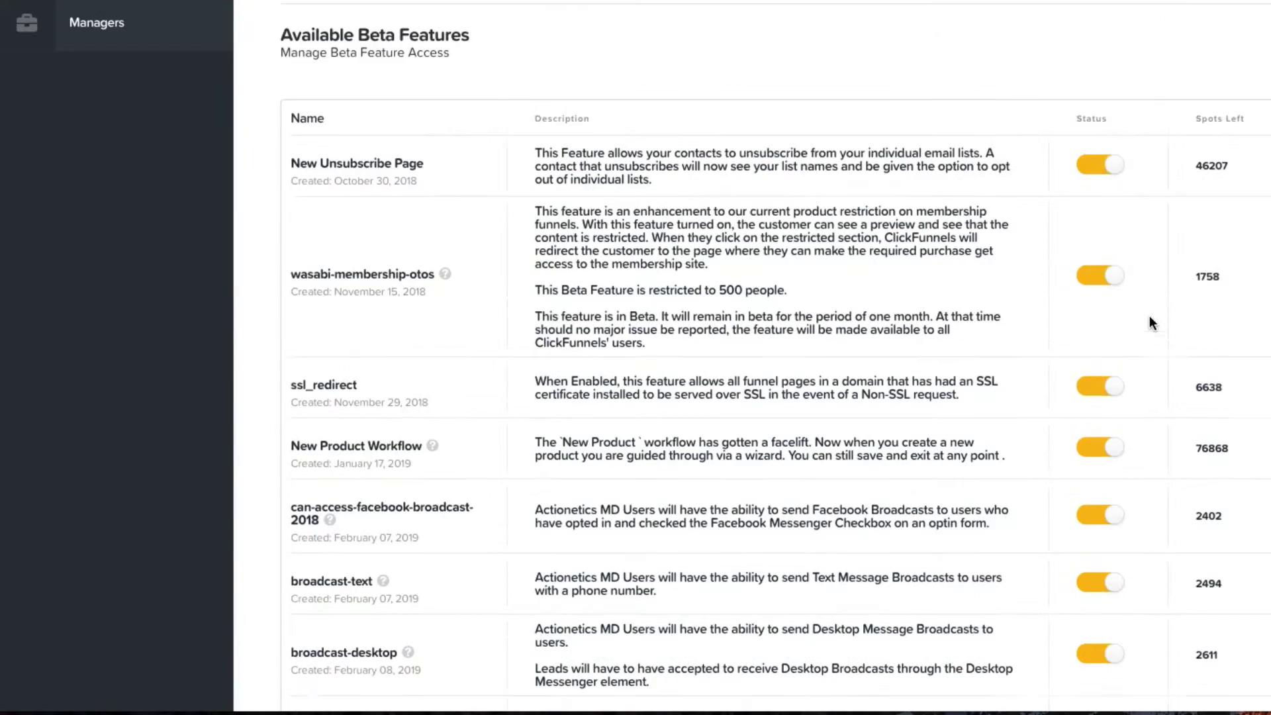
scroll(1186, 473, down, 4)
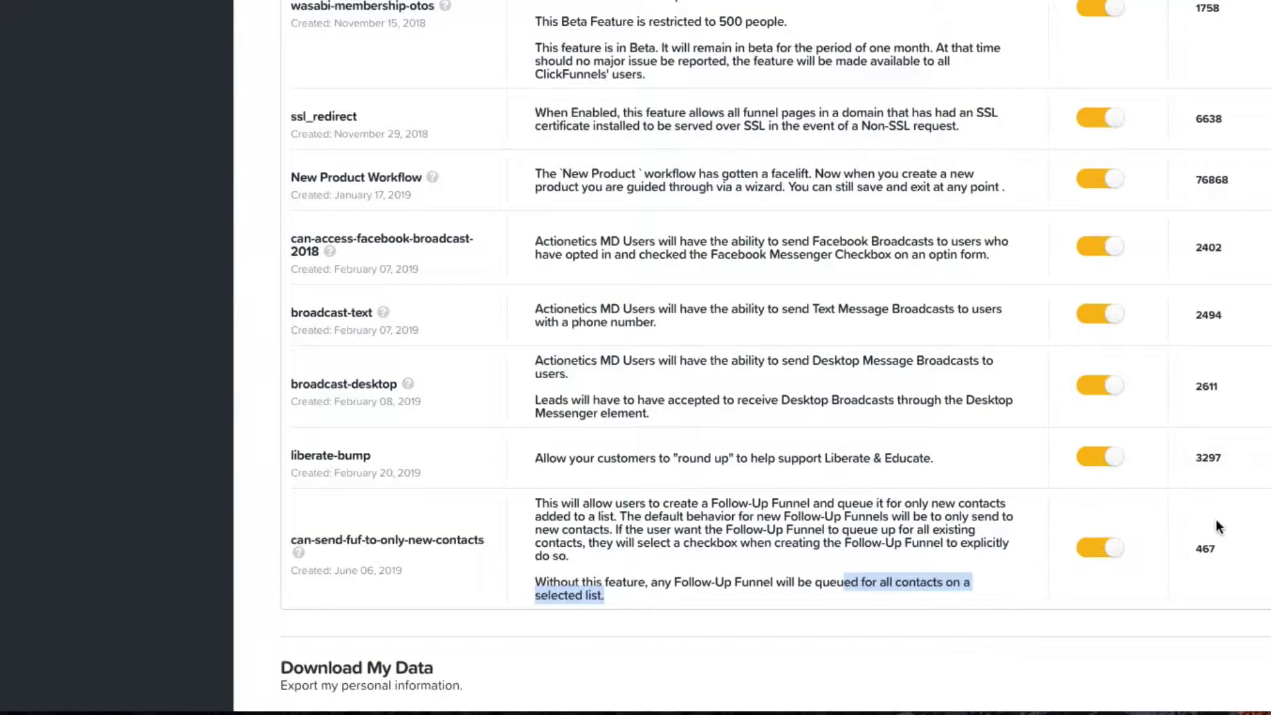
double_click(1206, 549)
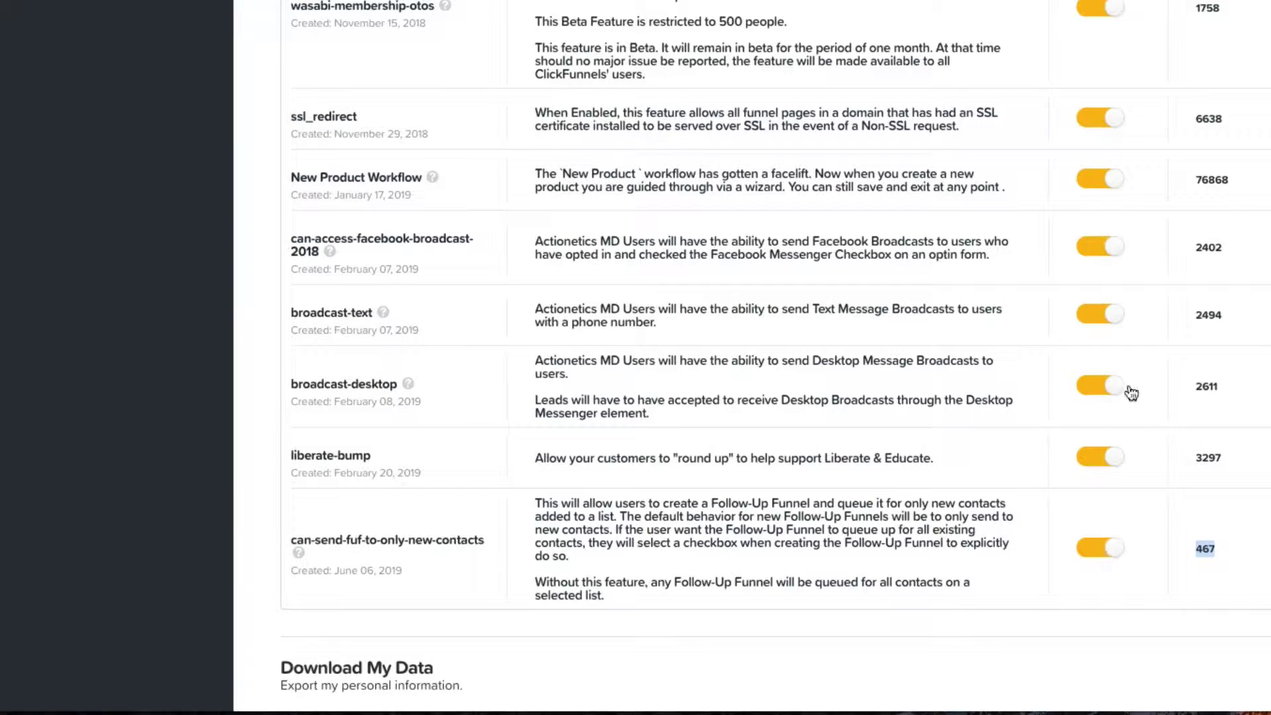
Scroll back up to the top of Manage Account Details
scroll(1074, 438, up, 1)
scroll(1074, 439, up, 2)
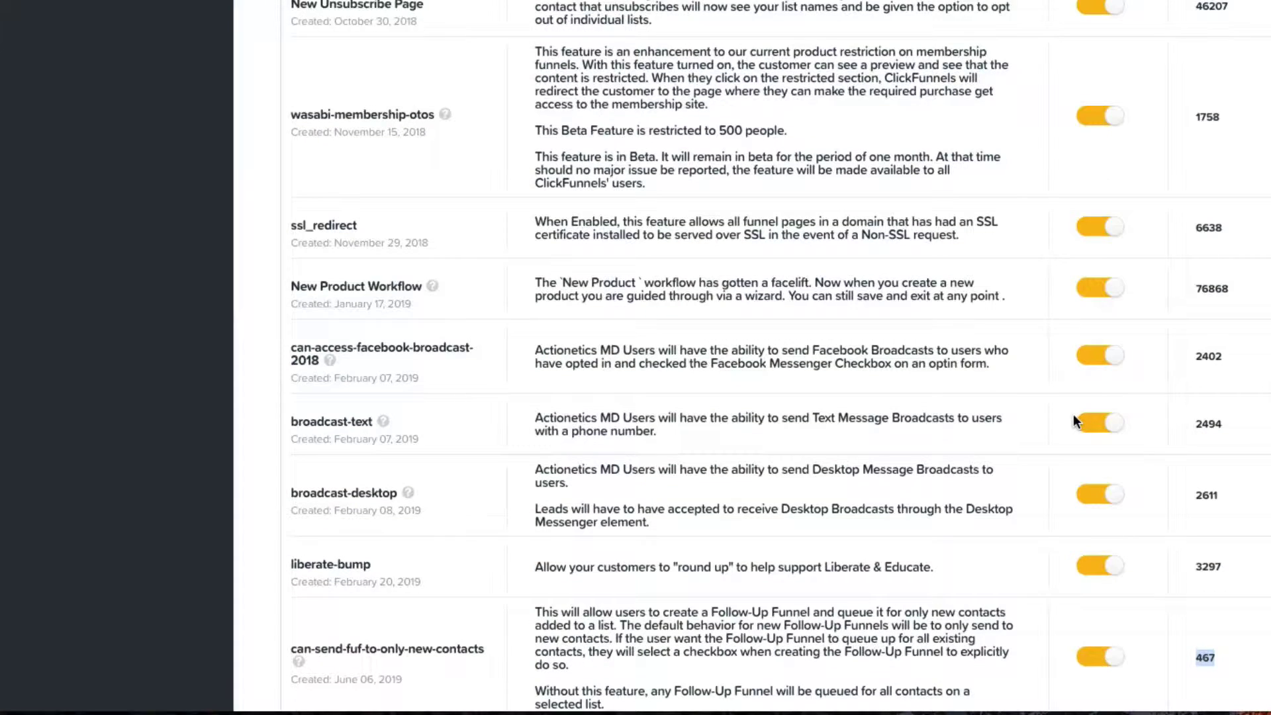
scroll(780, 357, up, 15)
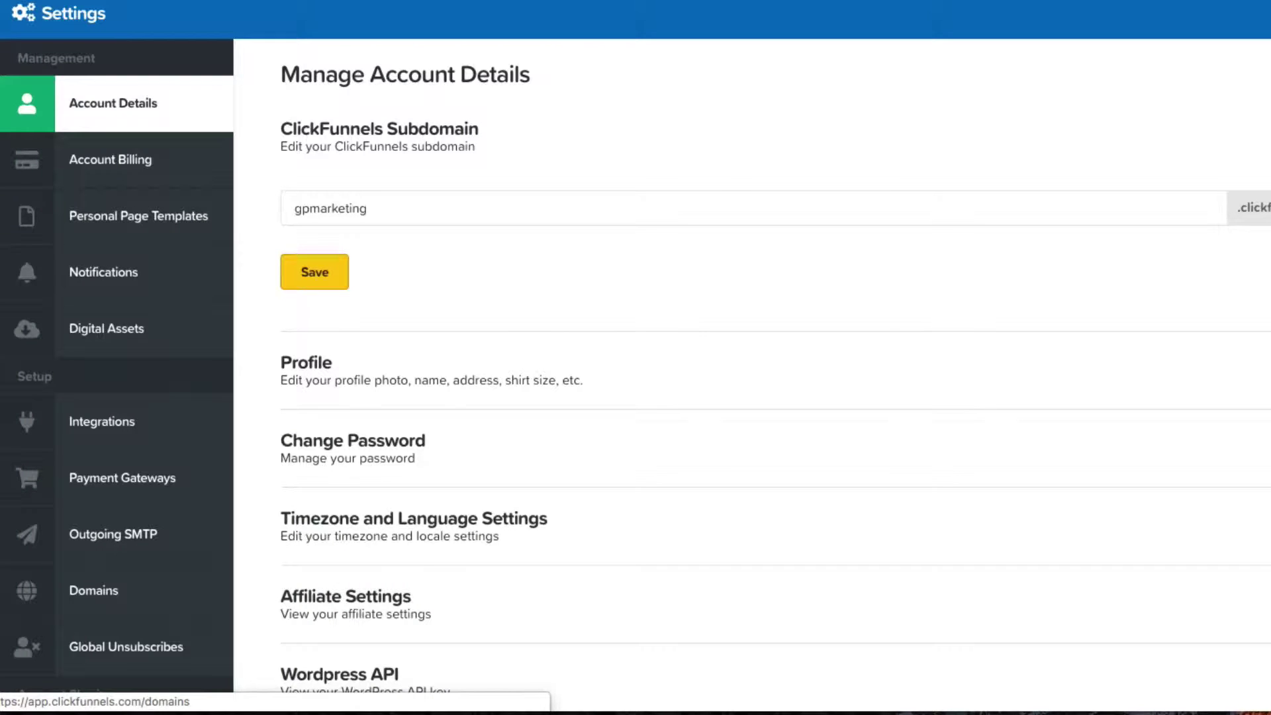
Go to Actionetics Follow-up Funnels from the app menu to start a new follow-up funnel
mouse_move(1268, 13)
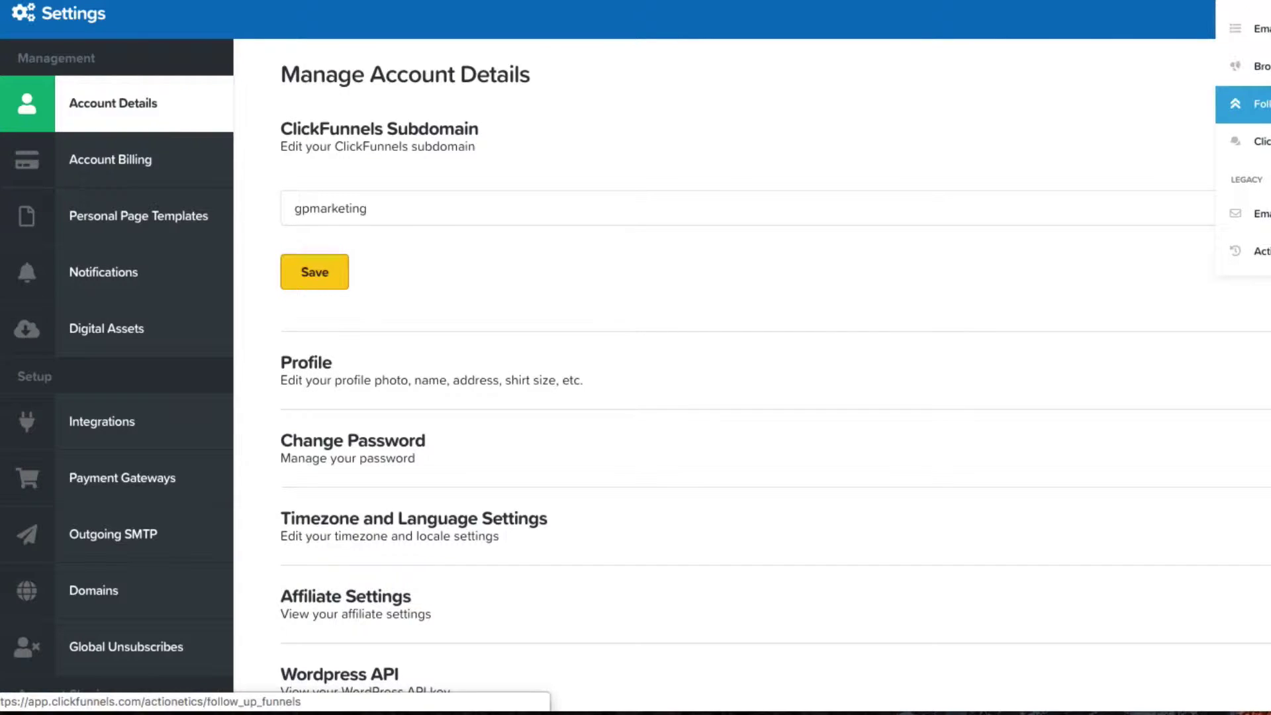
click(1261, 104)
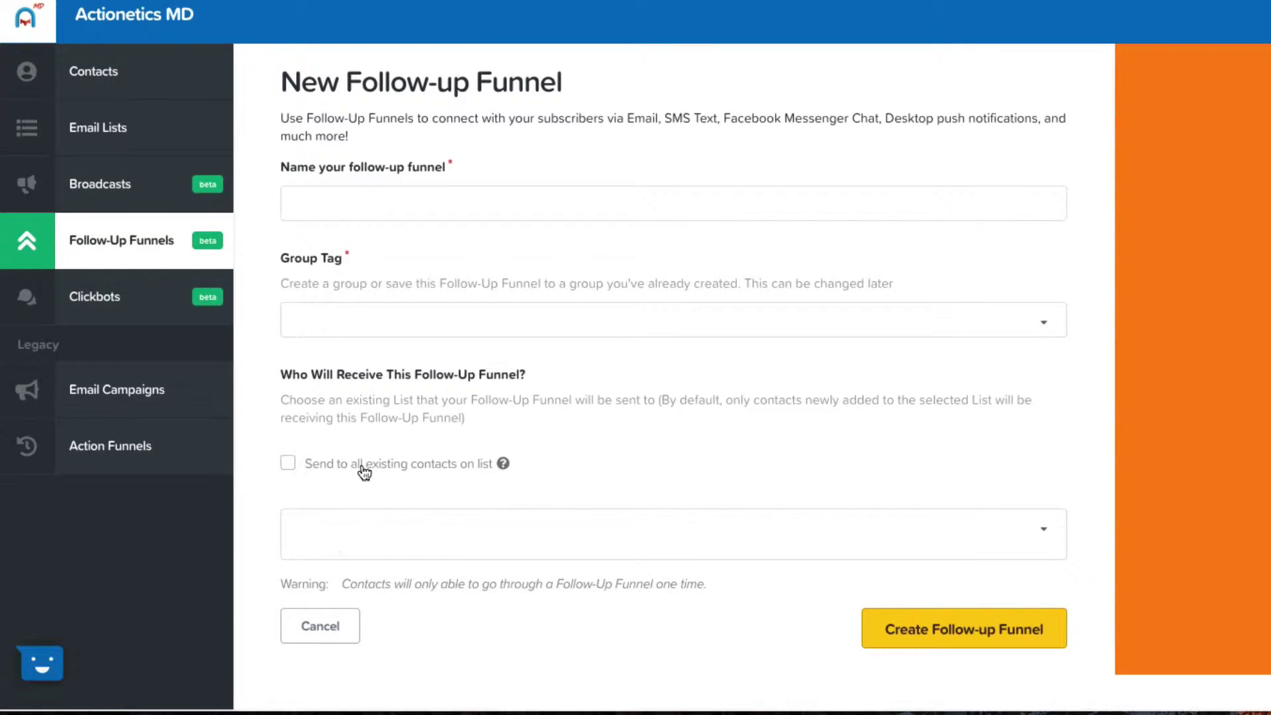
Name the follow-up funnel TestTestTest and give it the Testing Only group tag
click(407, 195)
text(TestTestTest)
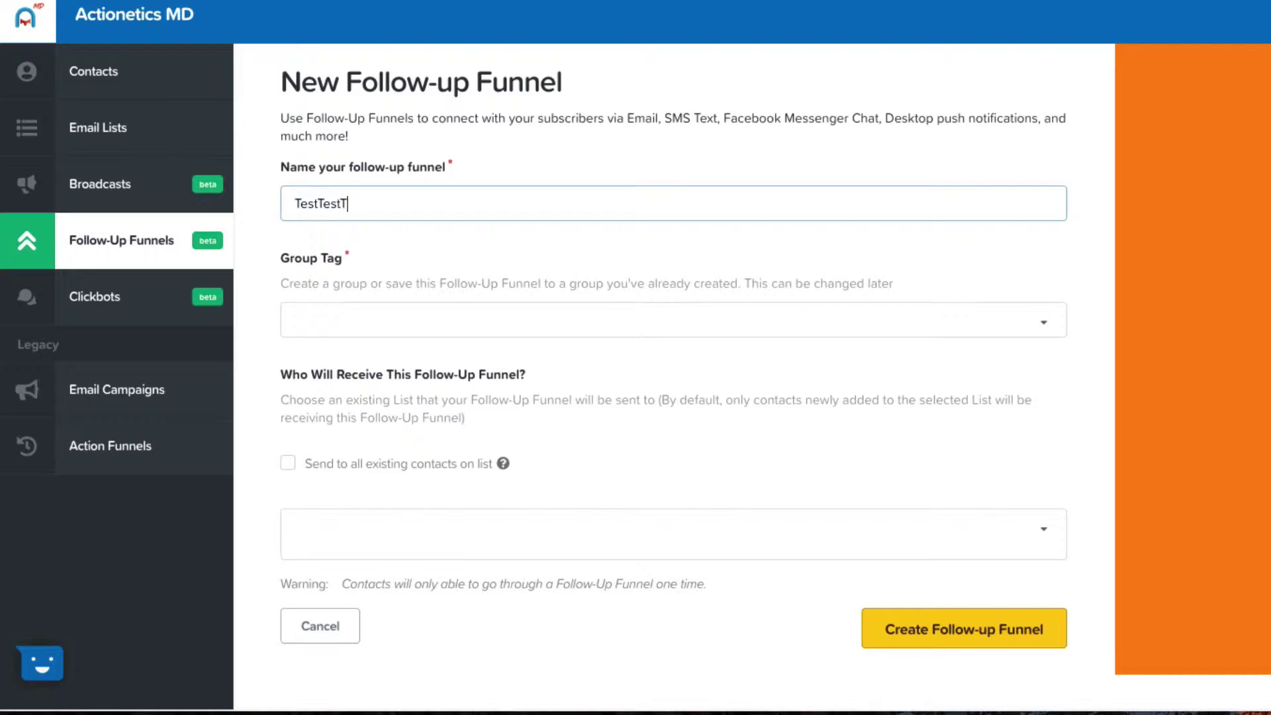
click(361, 317)
click(365, 355)
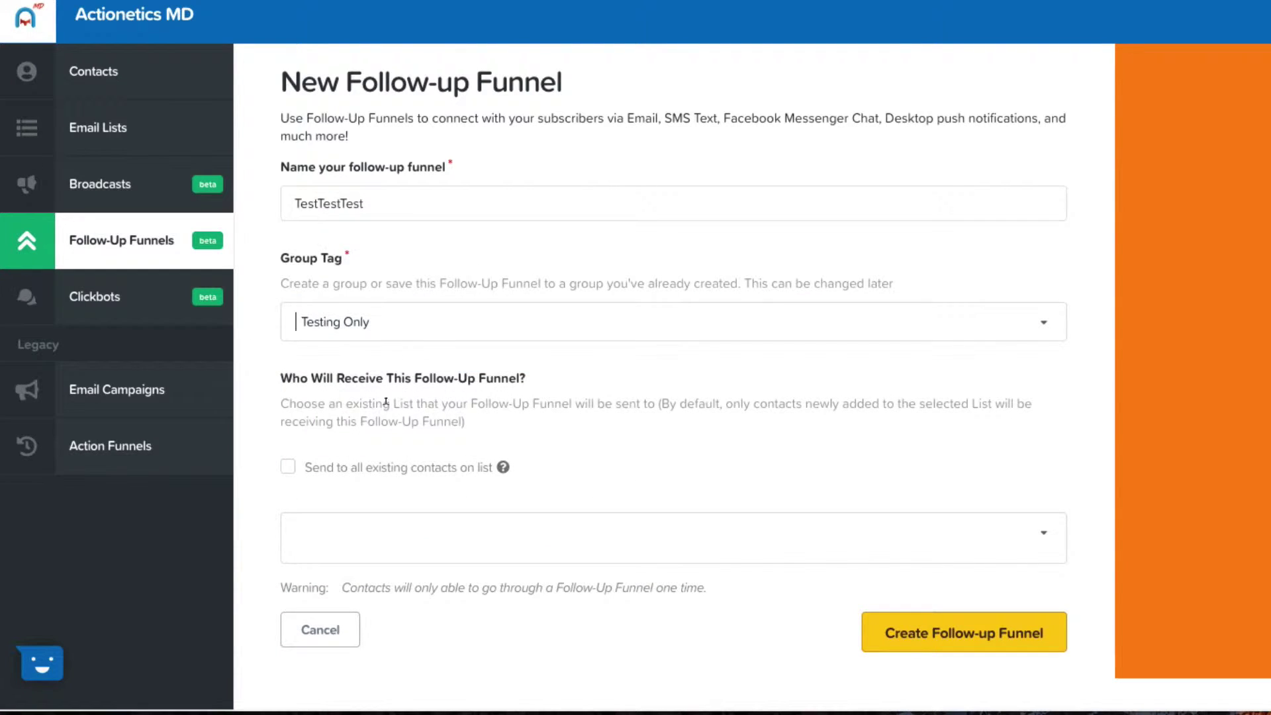
Add HT Funnel Giveaway and Coaches CF Course Member lists, leaving send-to-all-existing unchecked
click(289, 469)
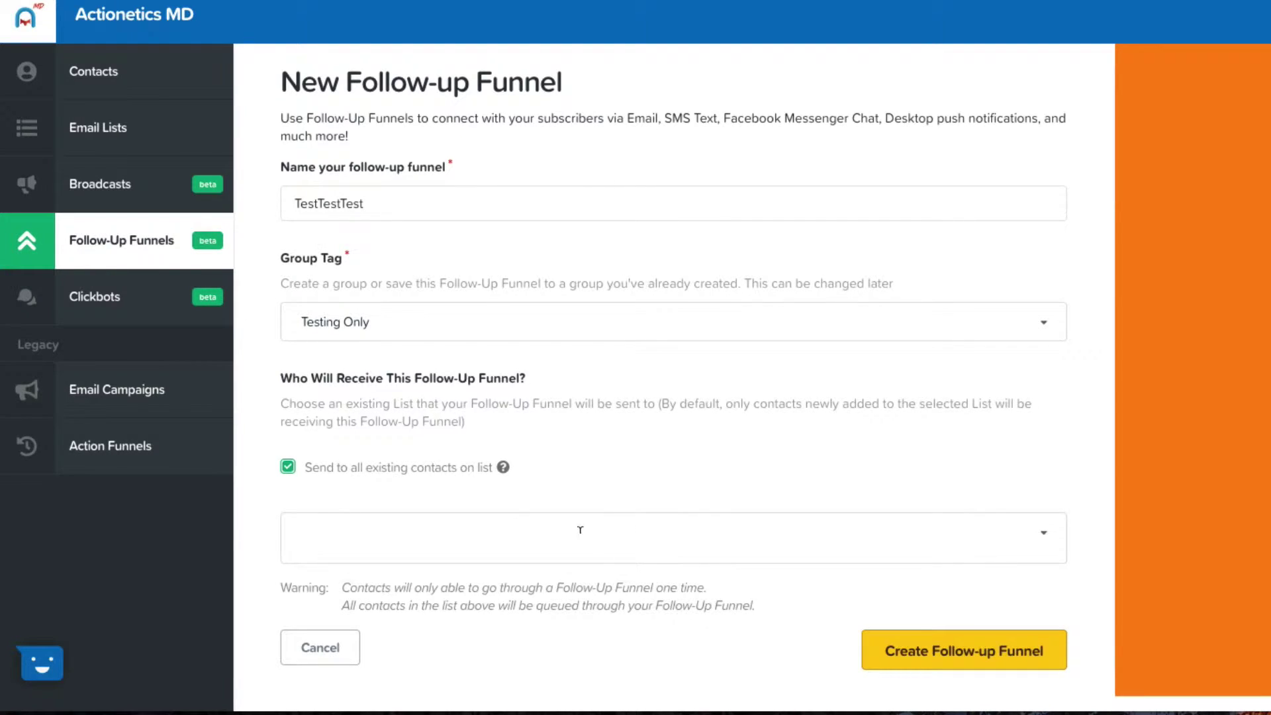
click(656, 534)
click(467, 505)
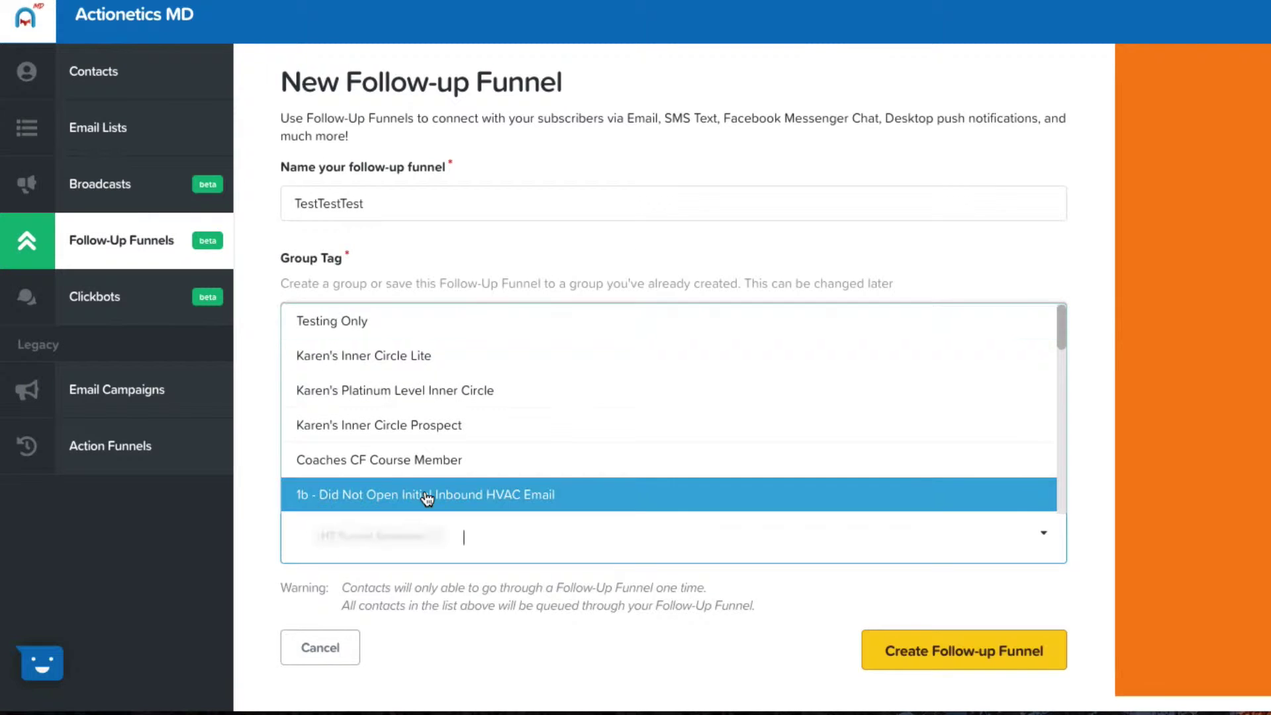
click(500, 465)
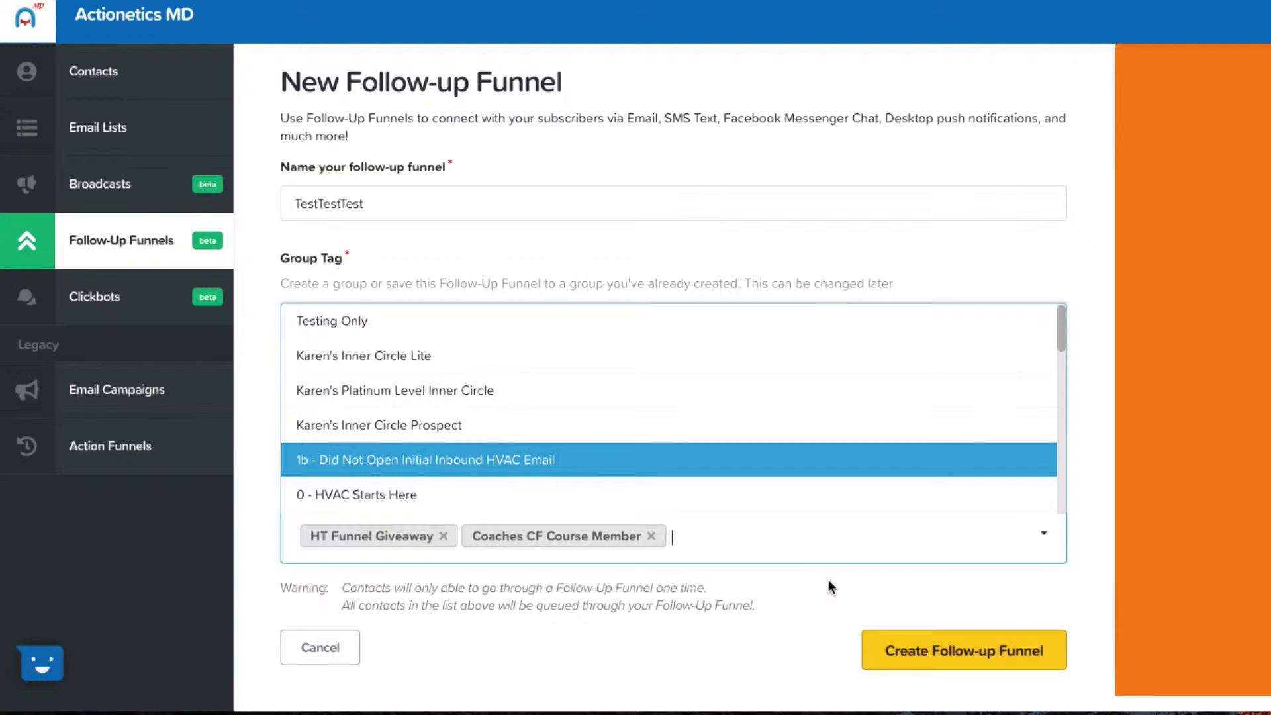
click(1028, 246)
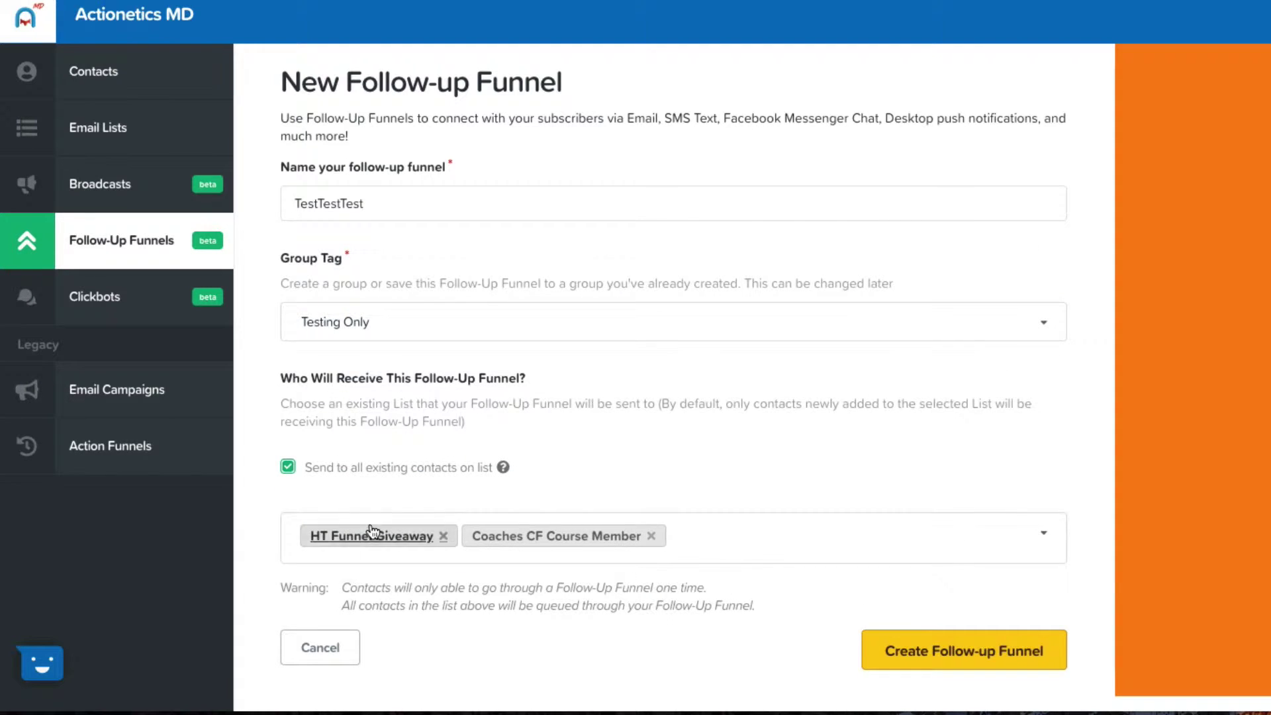
click(288, 469)
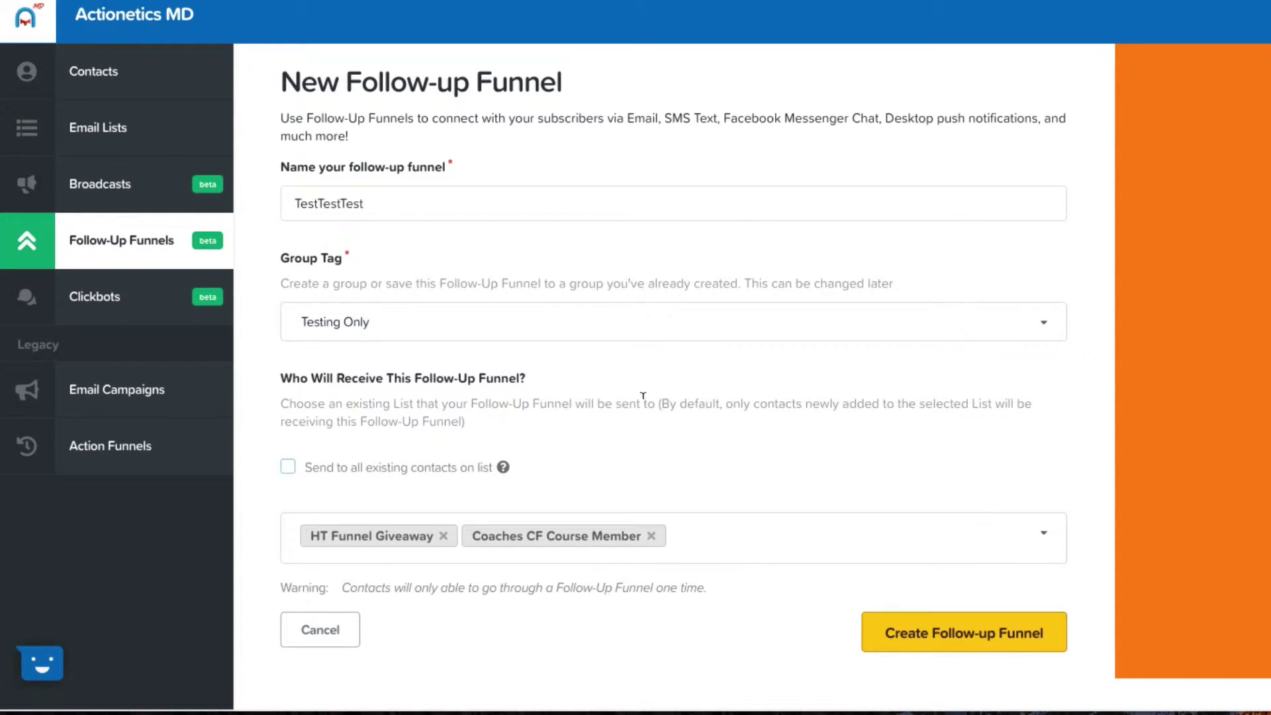